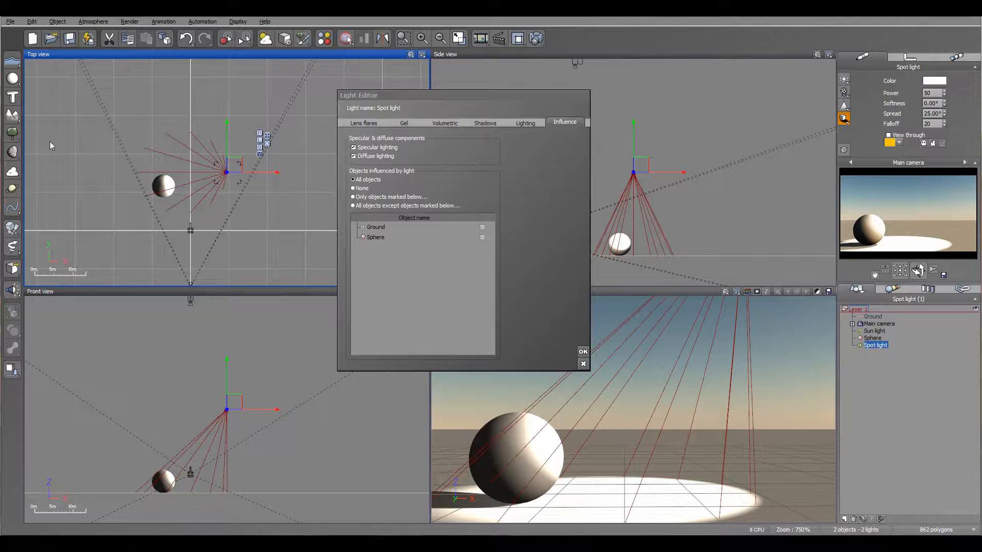
Add a second sphere and set it down on the ground behind and to the right of the first sphere
click(12, 78)
drag(230, 169, 218, 147)
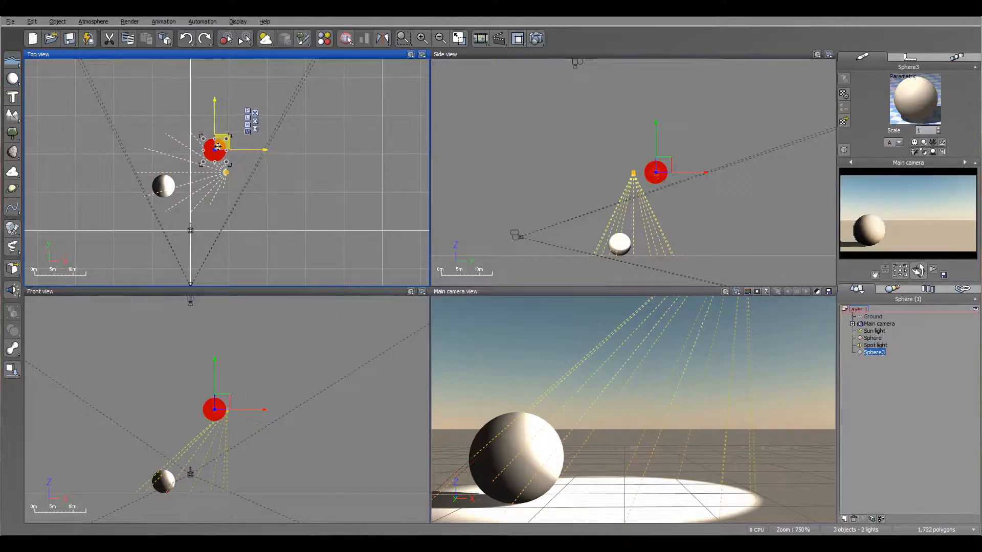
drag(653, 172, 655, 242)
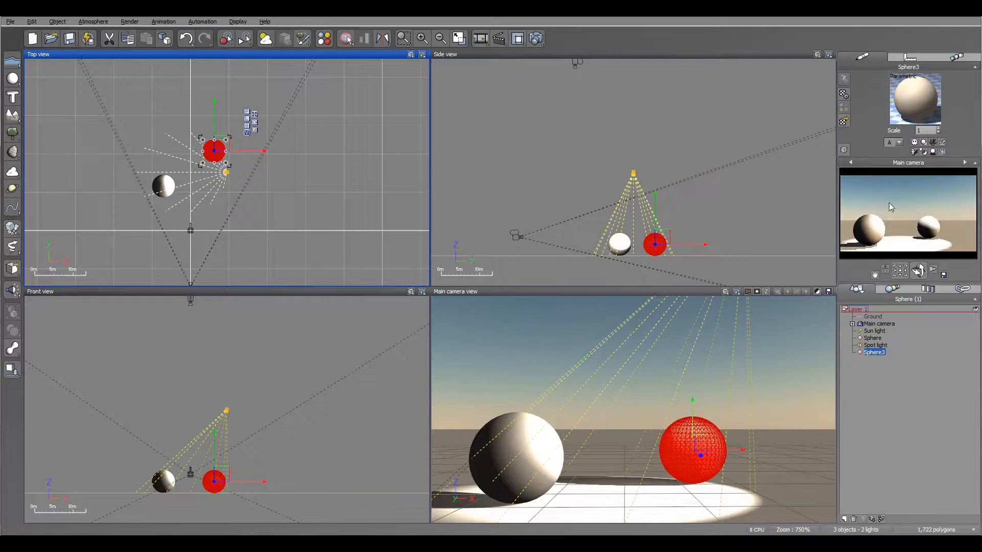
Set the spot light to influence all objects except marked ones, with Ground and Sphere marked and Sphere3 unmarked
click(874, 345)
click(843, 118)
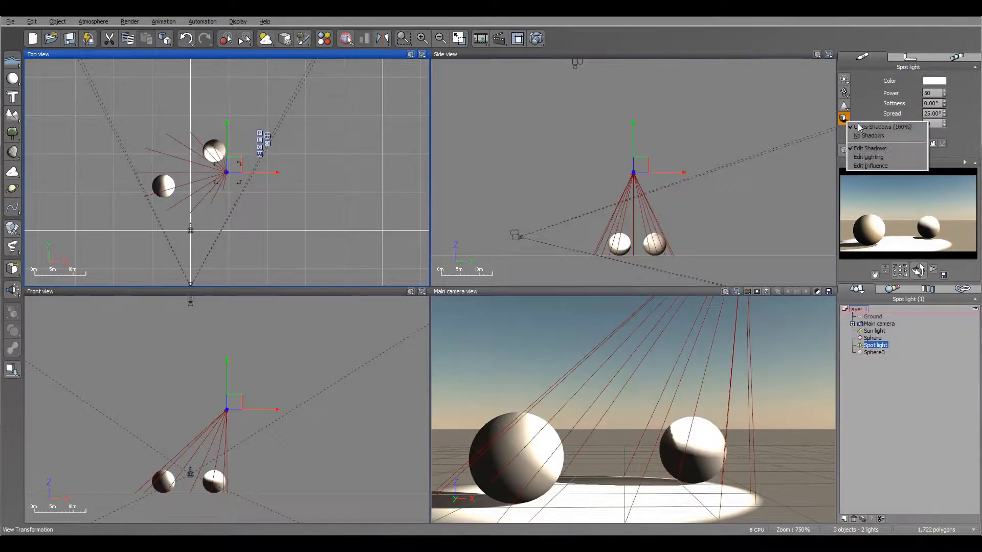
click(869, 148)
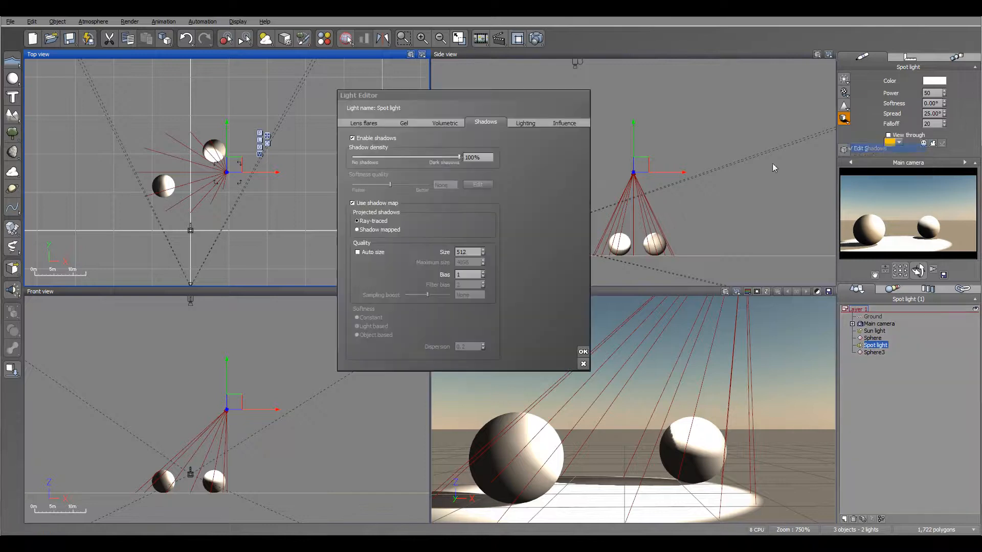
click(557, 122)
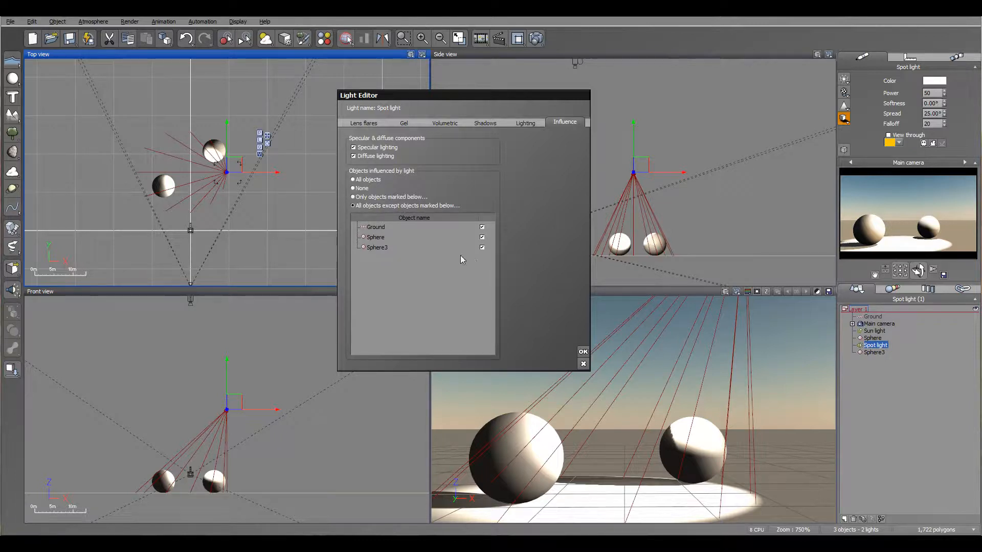
click(922, 204)
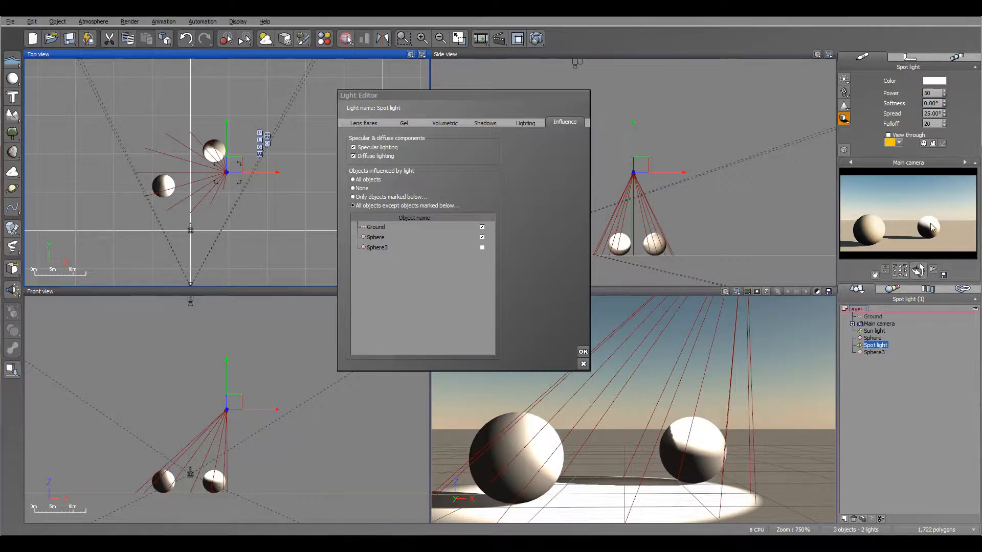
Compare the two marked-object influence modes in the preview, ending with the spot light influencing only the marked objects
click(367, 201)
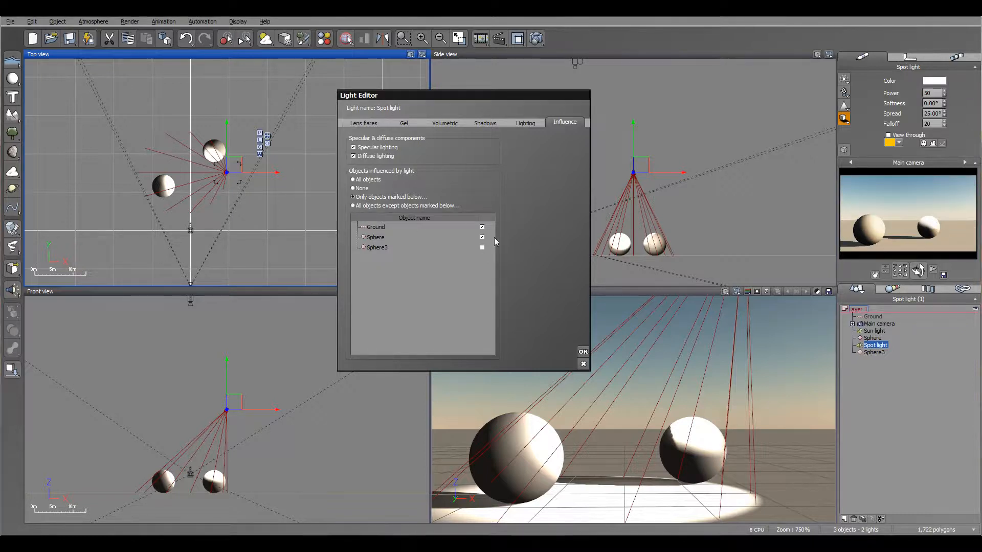
click(909, 212)
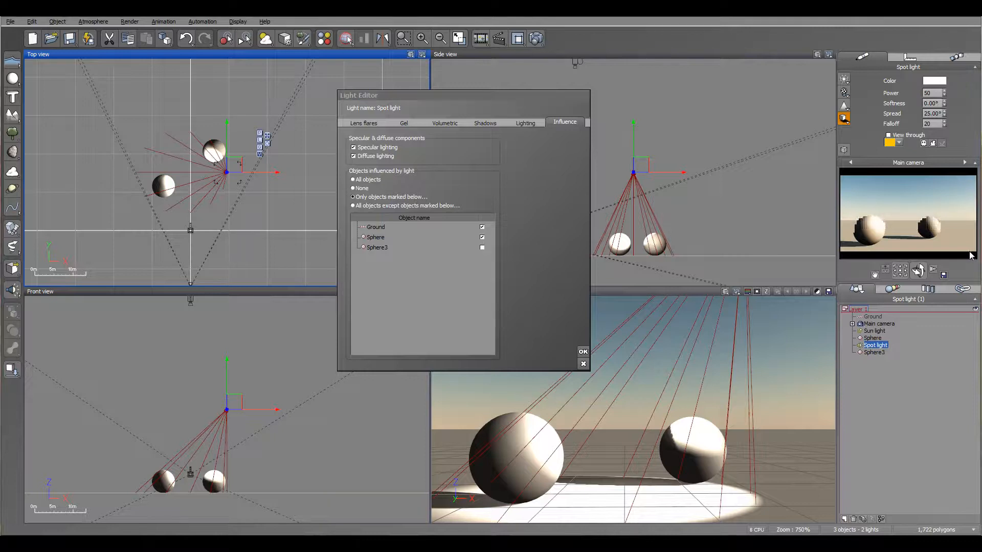
click(361, 206)
click(875, 227)
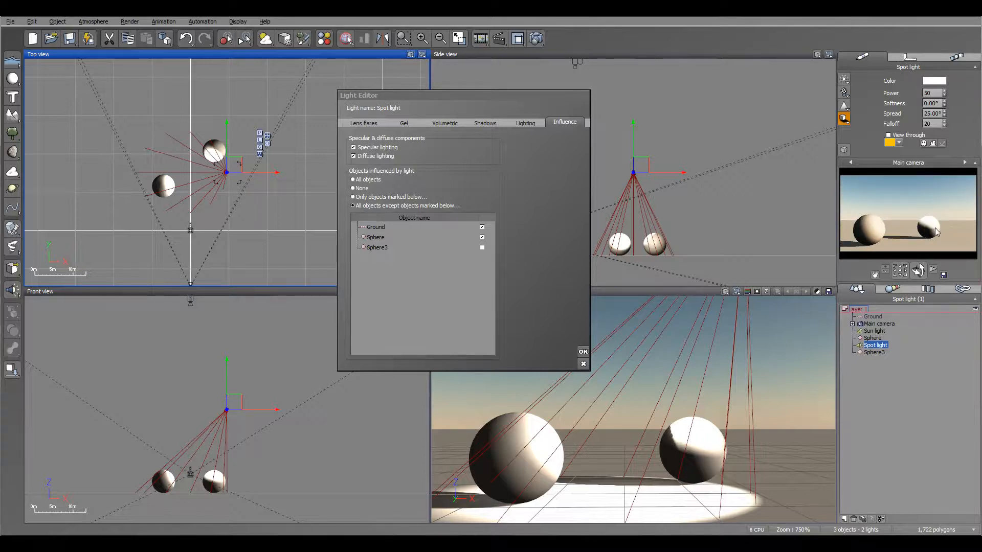
click(362, 197)
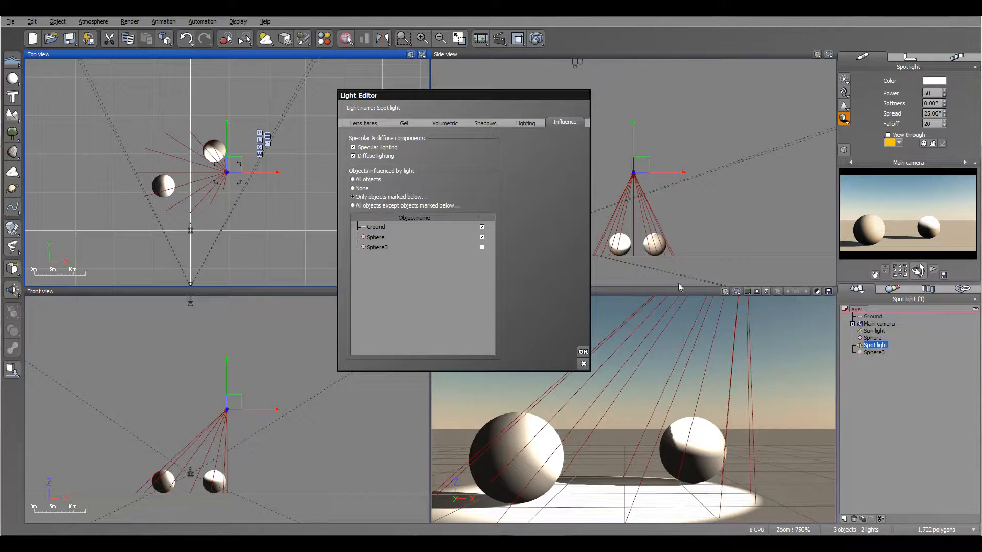
click(906, 228)
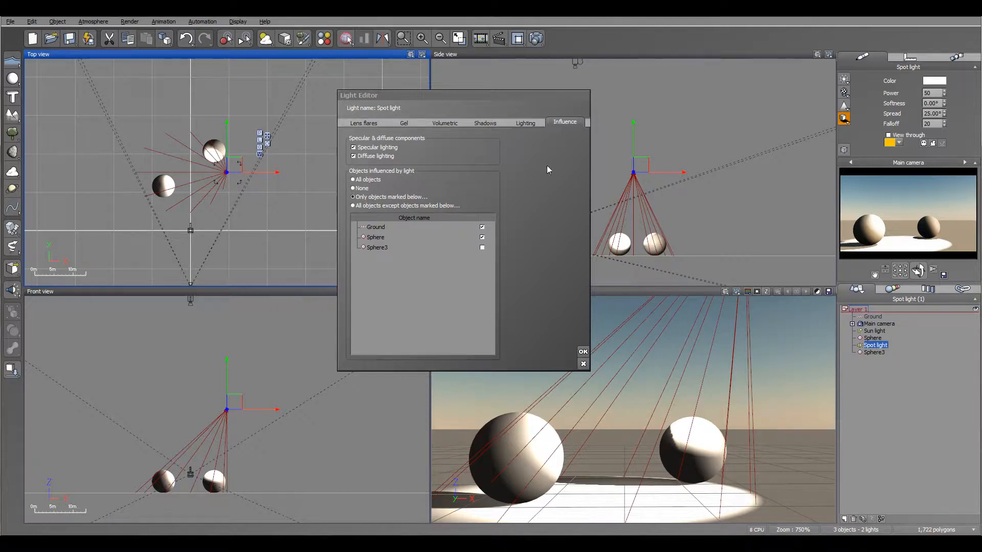
Set the spot light's attenuation to Custom and apply the irregular, rising multi-peak curve from the Other Filters collection
click(526, 124)
drag(485, 106, 435, 89)
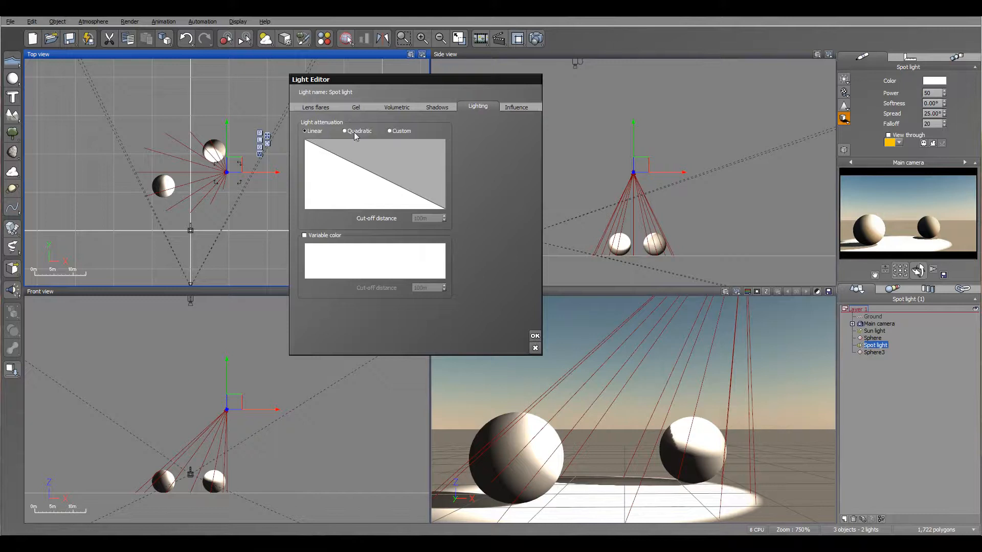
click(394, 131)
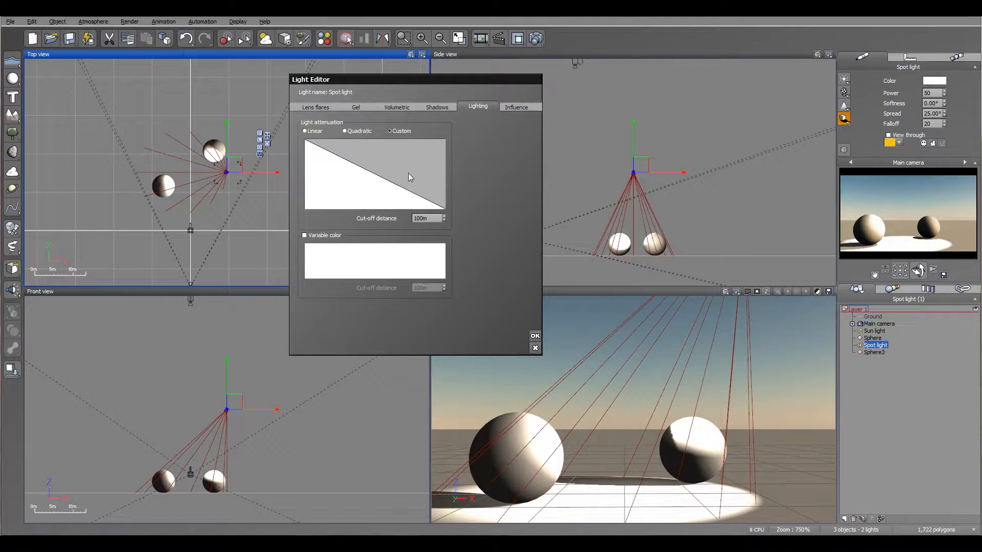
right_click(394, 166)
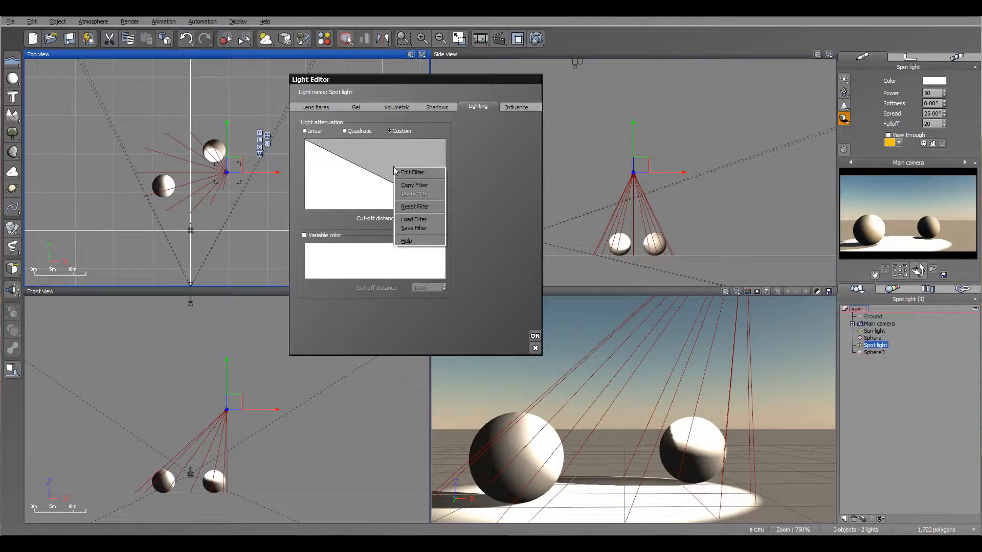
click(409, 171)
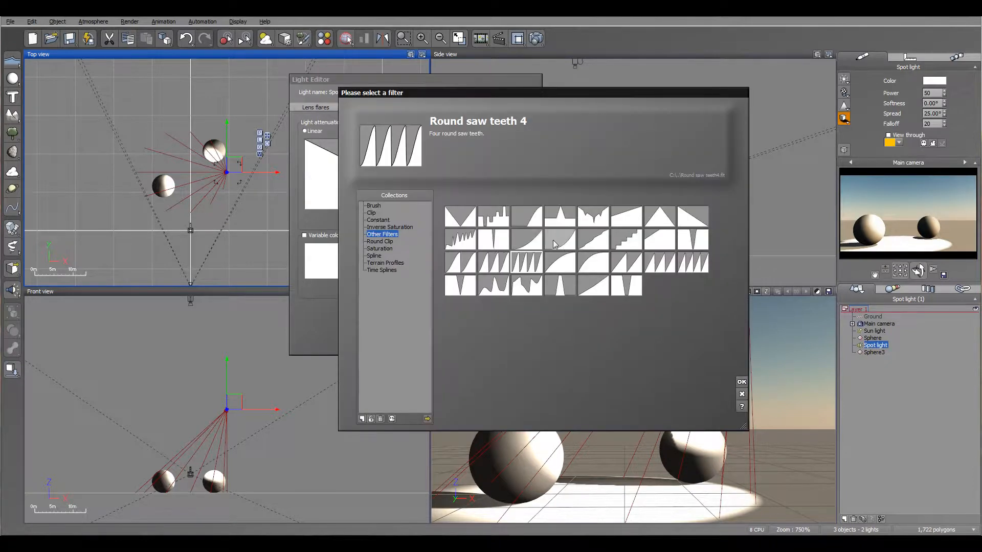
click(460, 239)
click(741, 382)
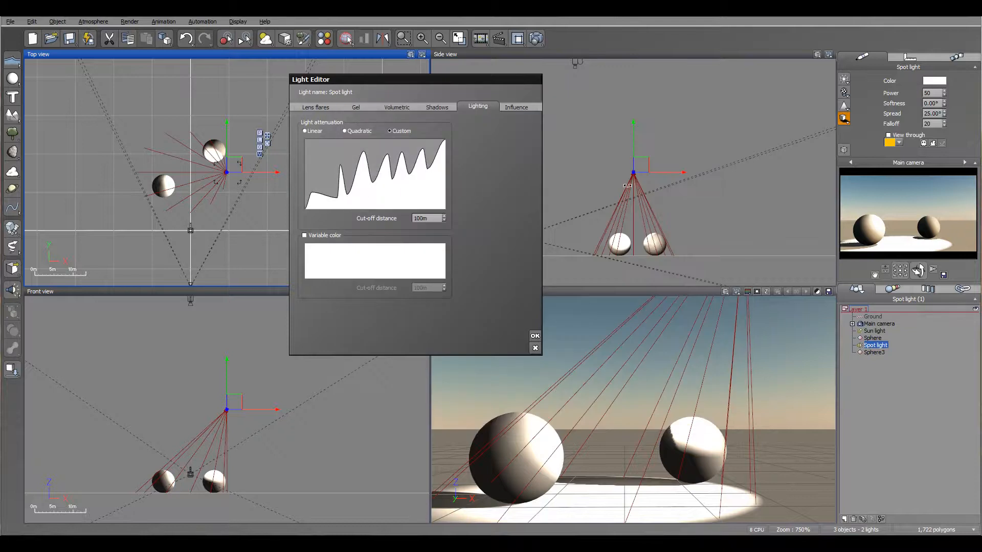
click(724, 202)
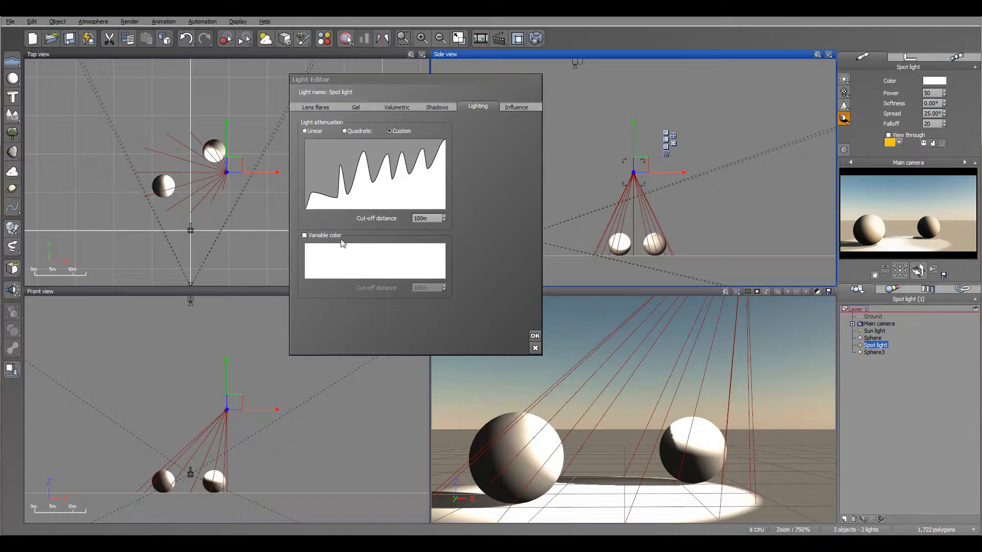
Enable variable color for the spot light and apply the Rainbow color map from the Colorful collection
click(325, 236)
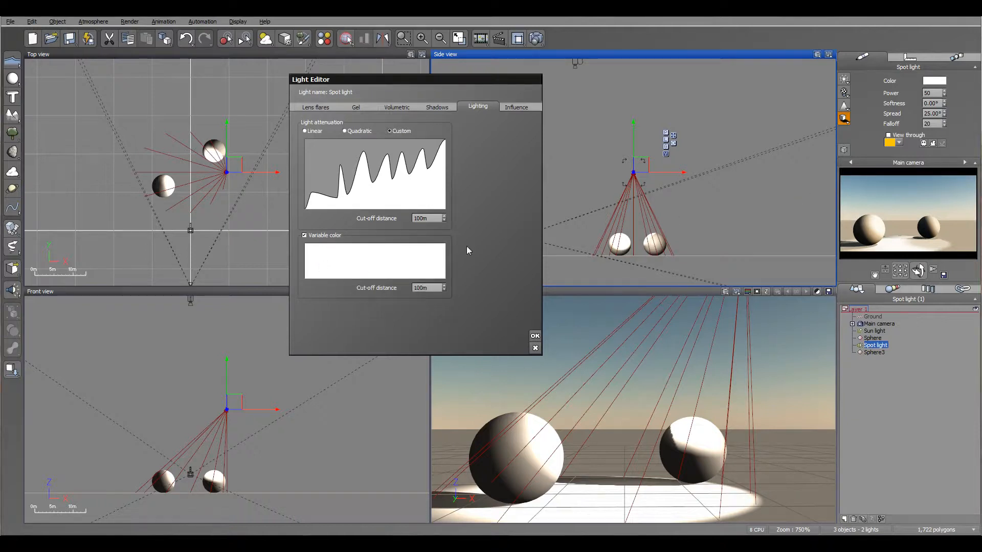
click(364, 267)
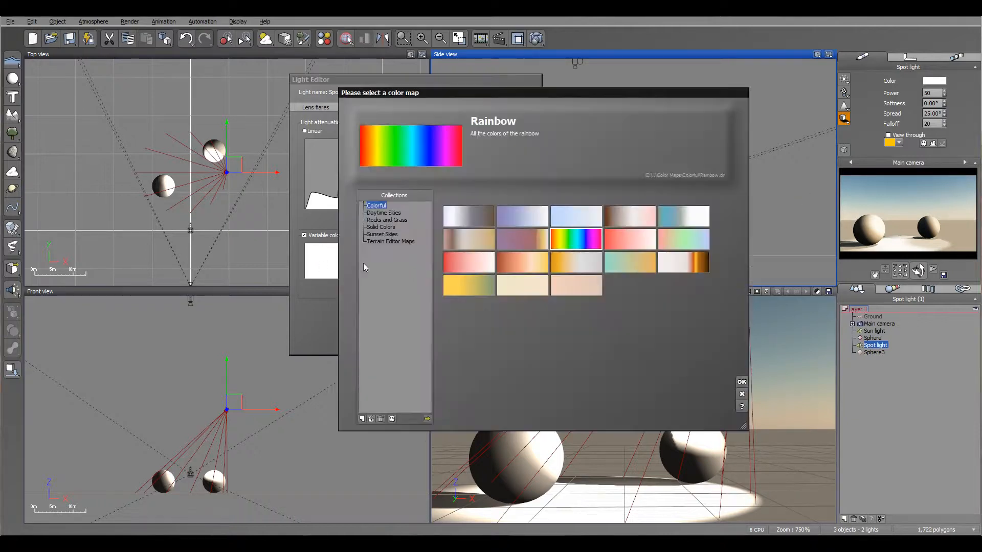
click(742, 384)
click(904, 220)
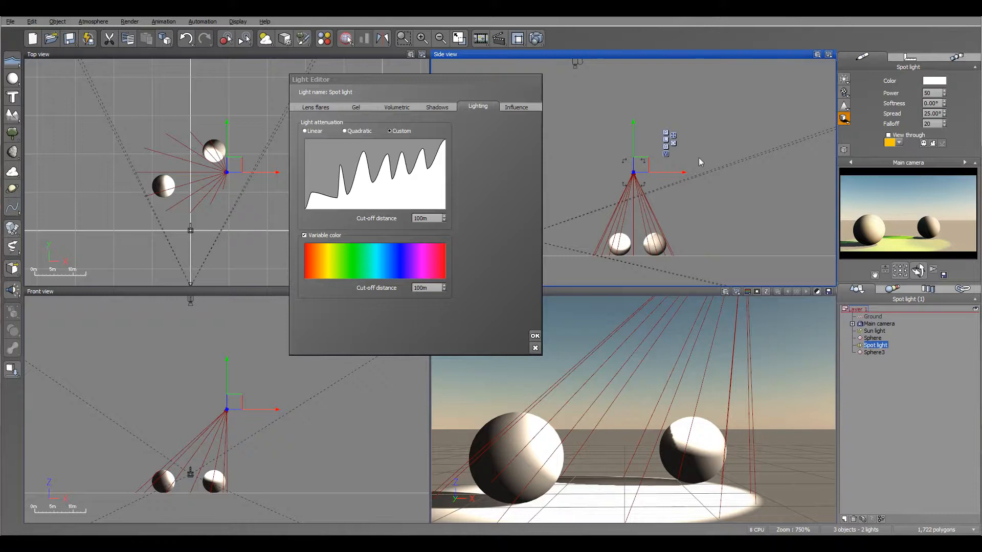
Lower the spot light close to the spheres and then raise it high above them to compare the projected colors
drag(640, 165, 644, 191)
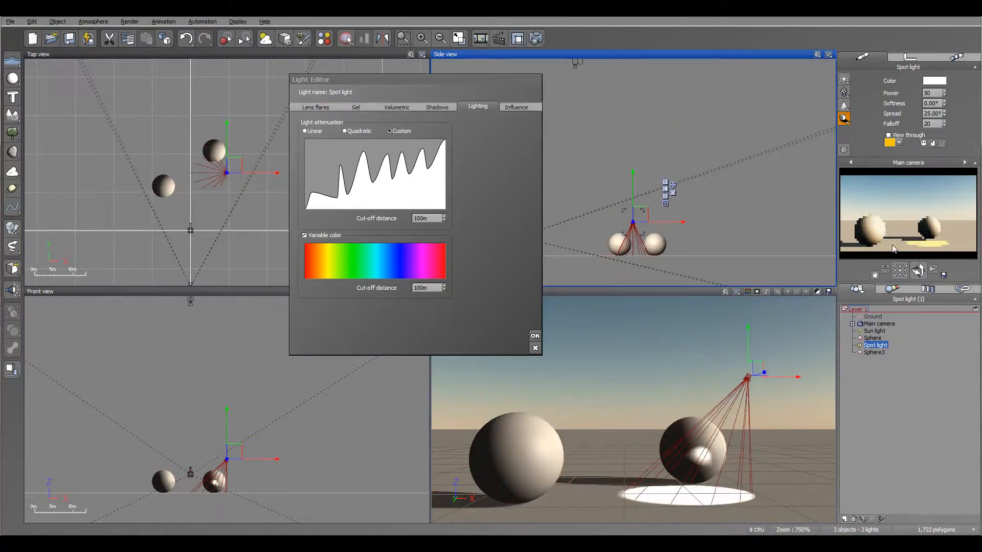
drag(639, 215, 650, 55)
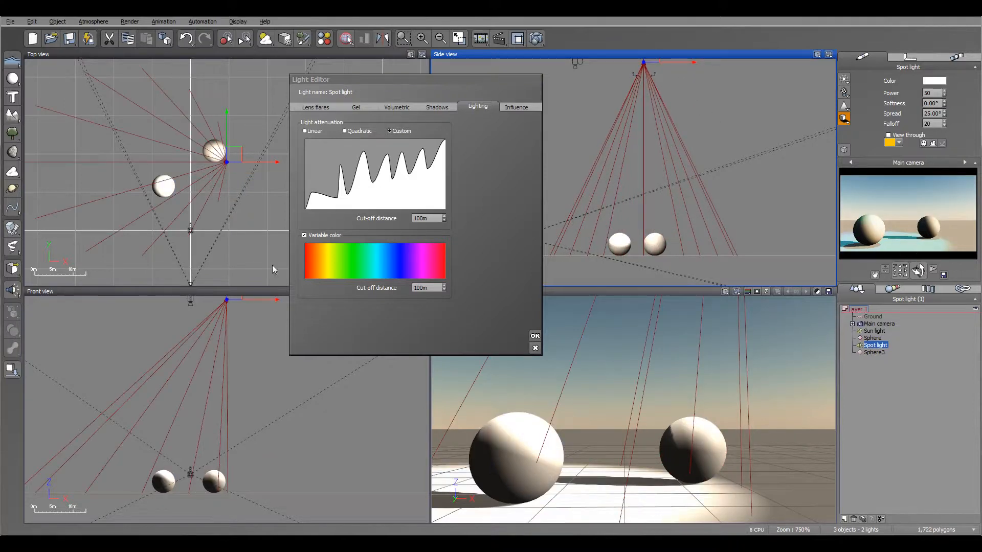
drag(446, 83, 364, 112)
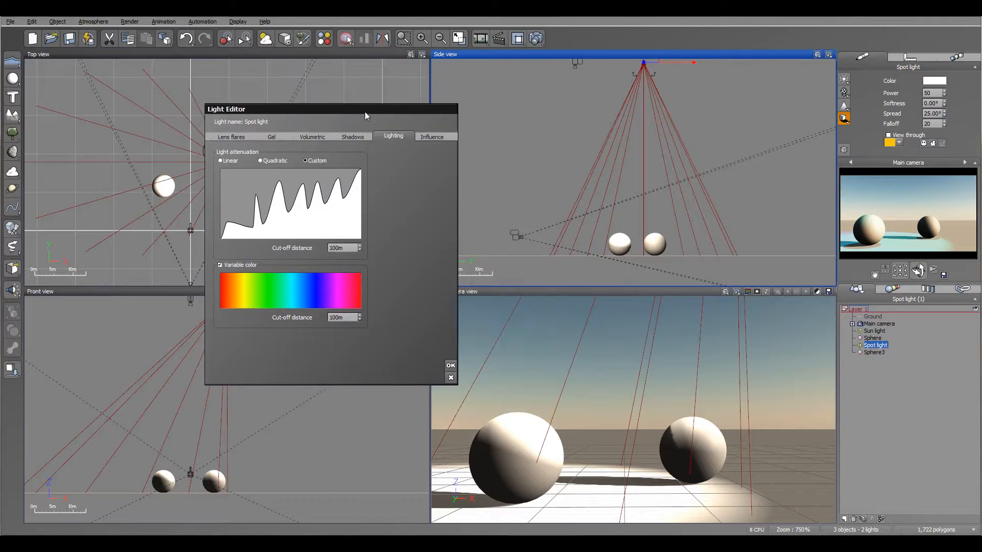
mouse_move(634, 115)
right_down()
mouse_move(645, 144)
mouse_move(645, 123)
right_up()
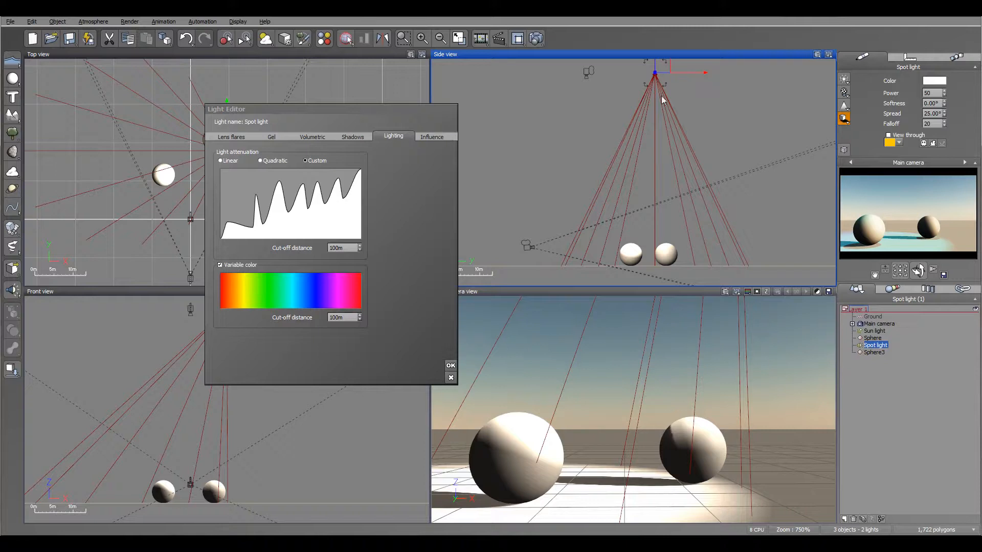
Raise the first sphere high above the ground and move the main camera lower and closer to the spheres
drag(643, 252, 531, 142)
click(885, 323)
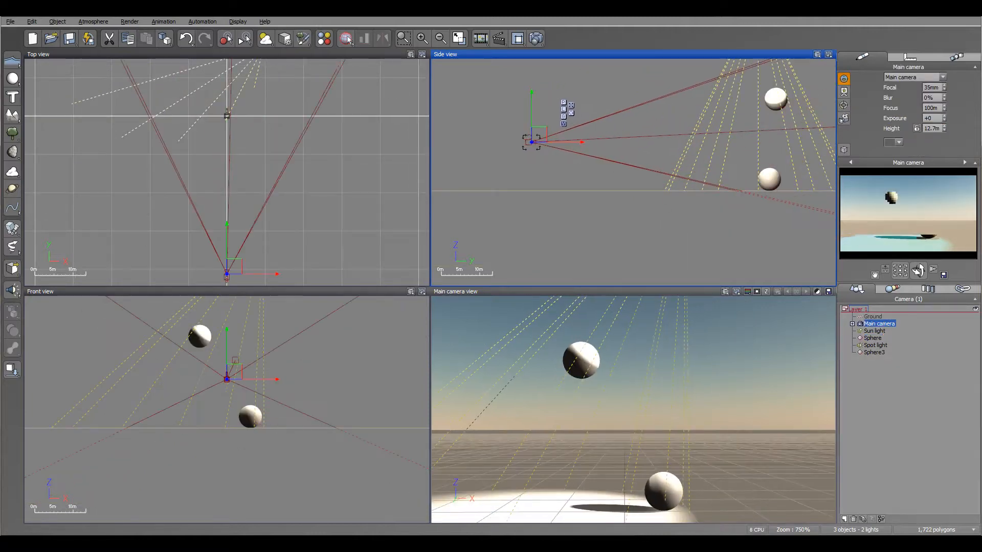
right_click(927, 252)
right_drag(769, 87, 675, 131)
right_drag(648, 192, 681, 187)
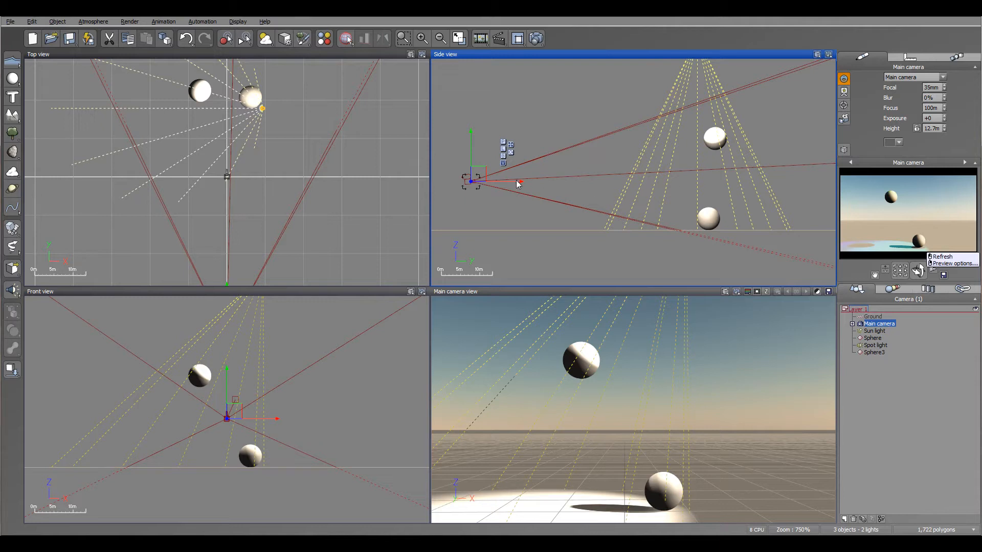
drag(476, 173, 534, 192)
Change the spot light's display color in the viewports to orange and deselect the light to check it
click(875, 345)
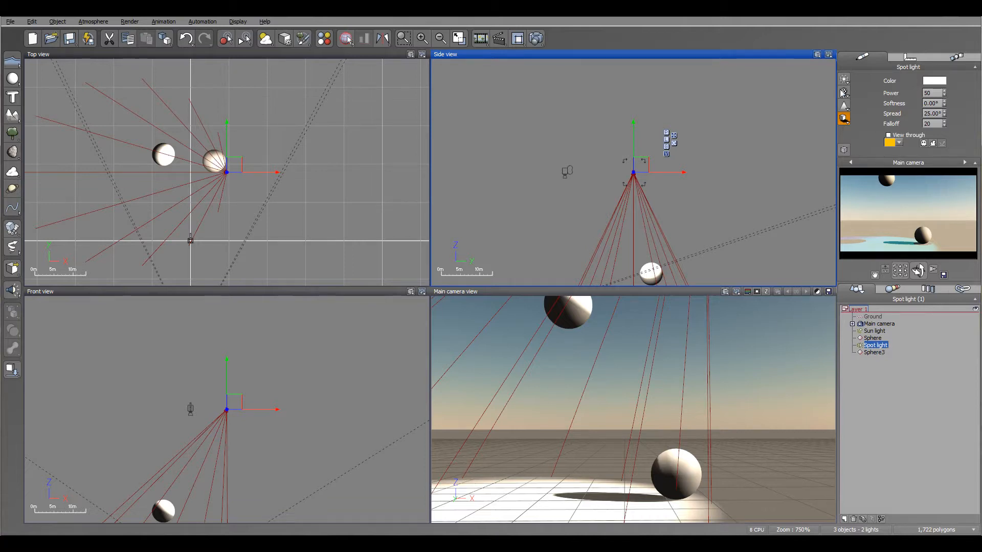
click(899, 144)
click(894, 159)
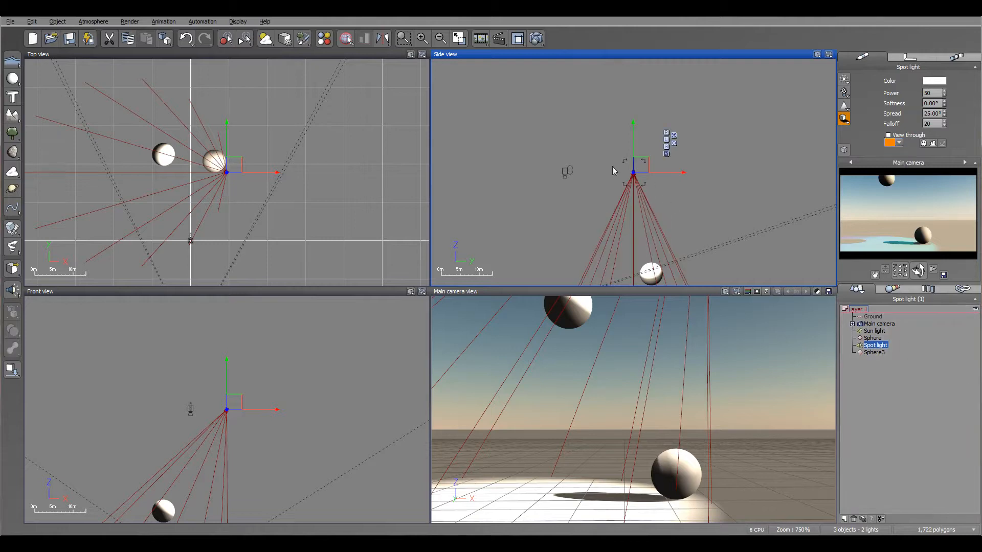
click(683, 212)
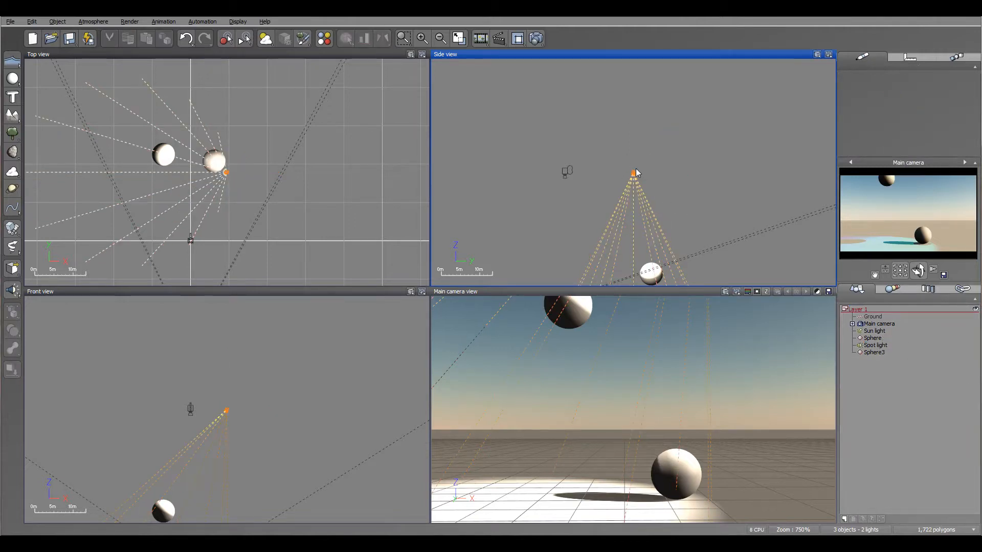
Lower the spot light in the side view until it sits just above the raised sphere
click(875, 345)
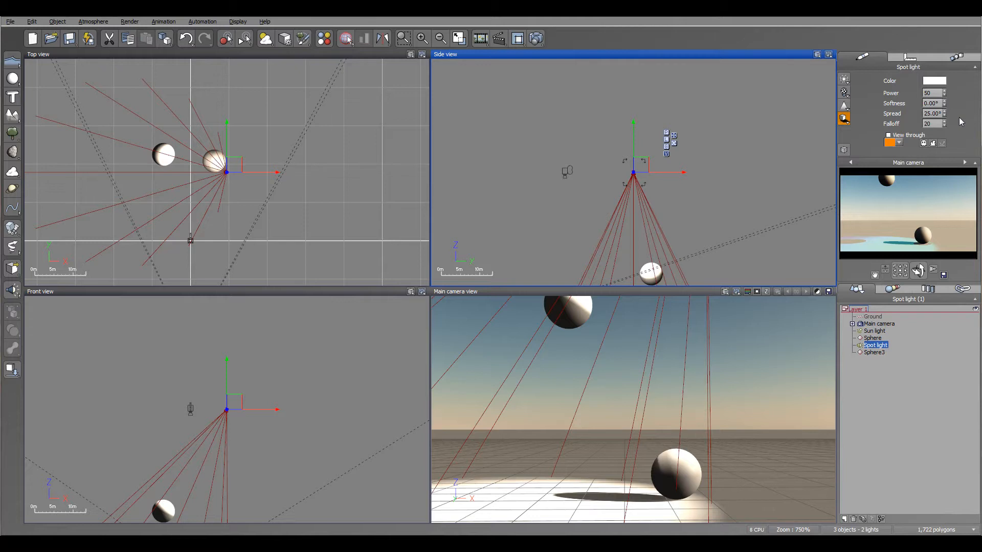
drag(640, 165, 640, 210)
right_drag(701, 155, 716, 51)
drag(675, 111, 674, 133)
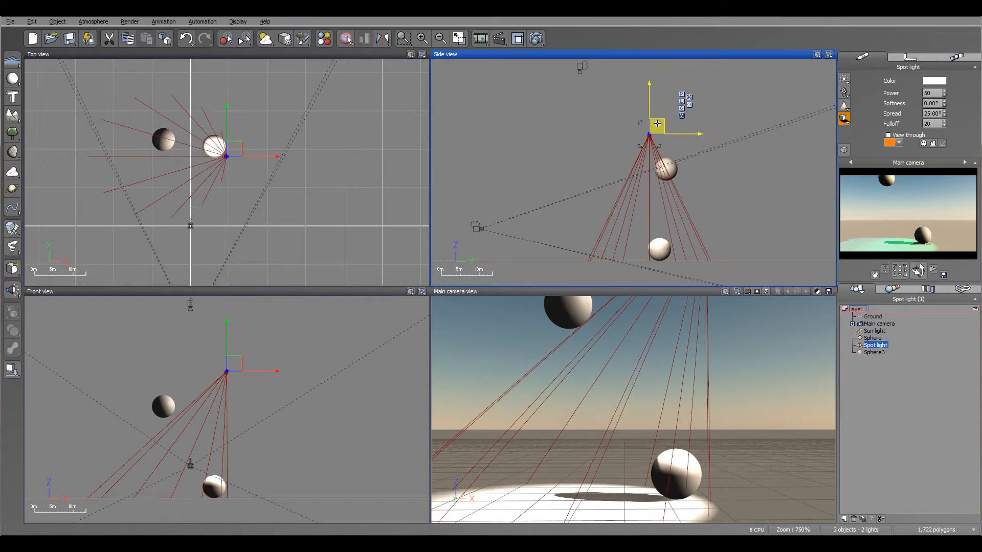
Make the spot light track the raised sphere and move the light down to the ground behind the spheres
click(933, 144)
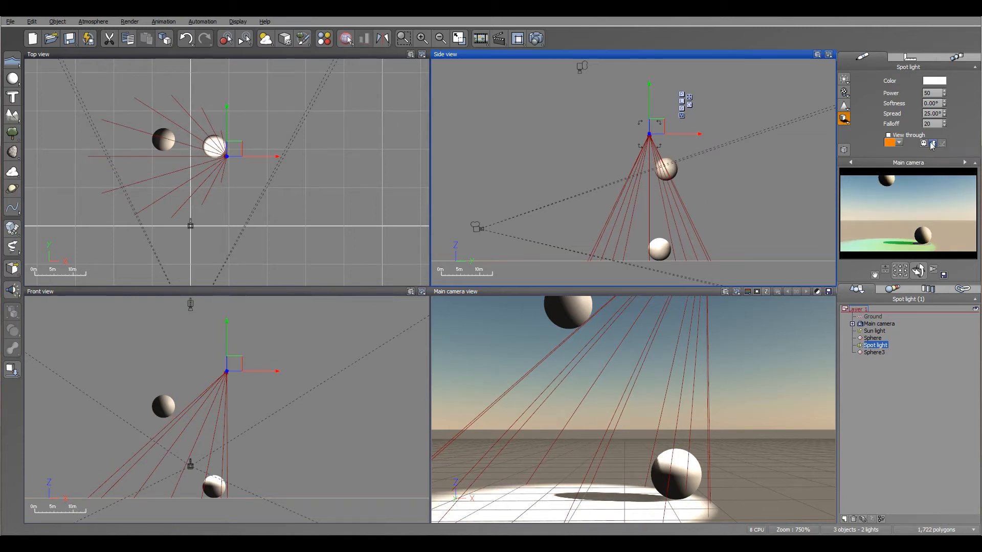
drag(658, 118, 715, 214)
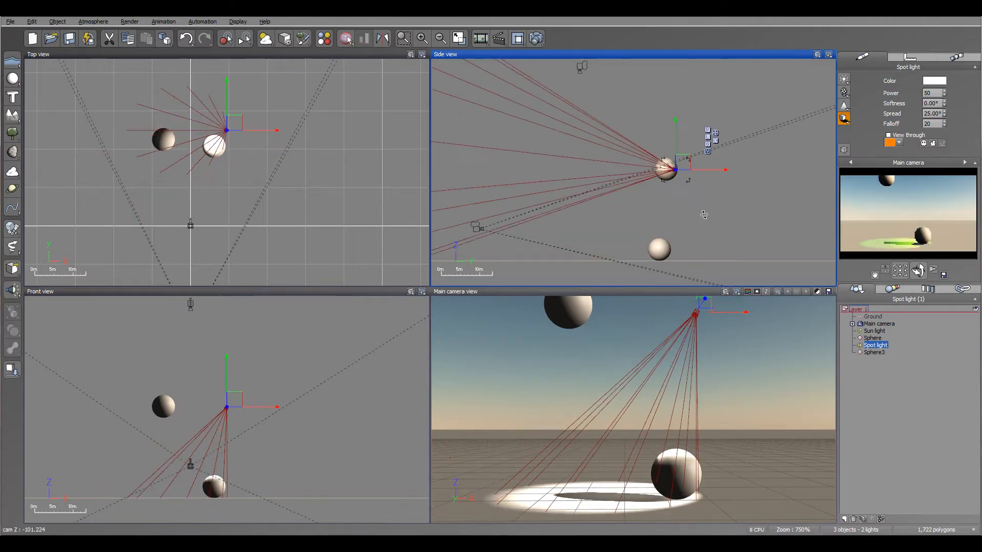
drag(685, 170, 730, 261)
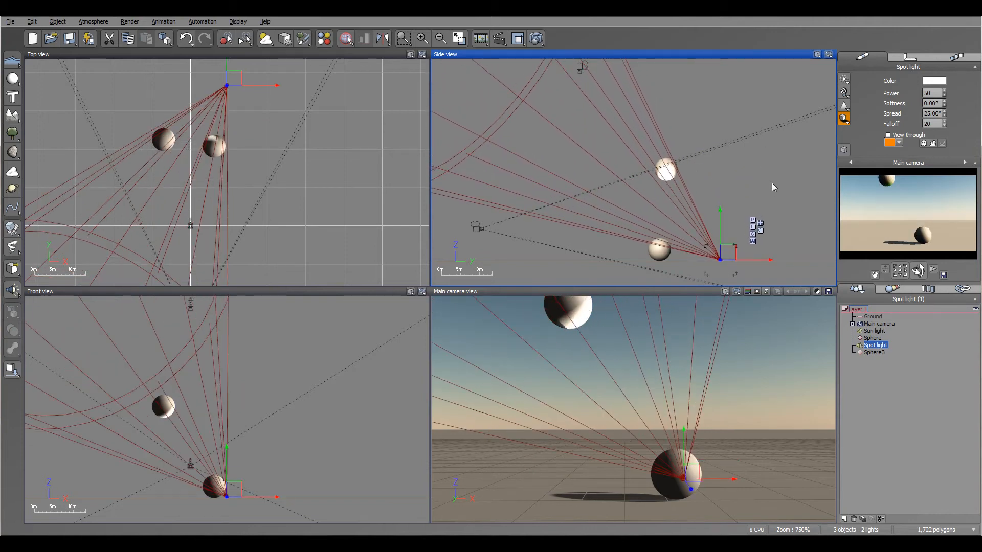